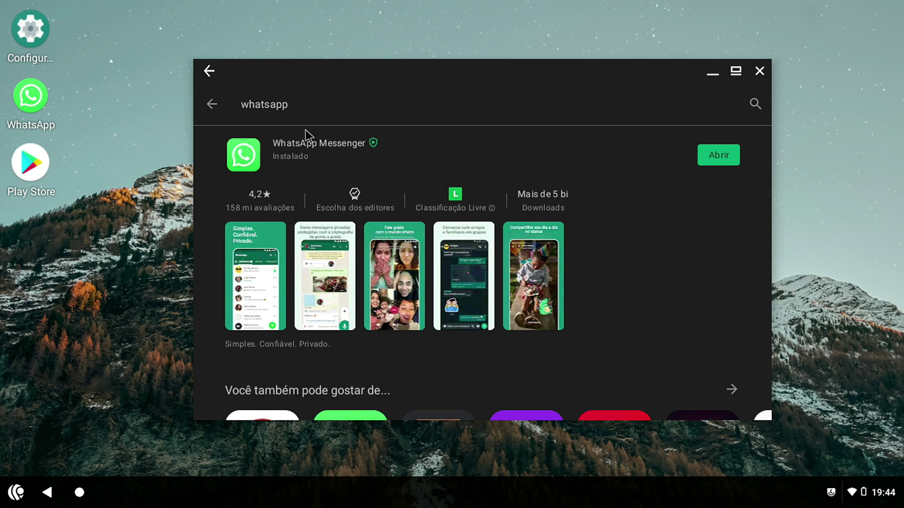
- Open the installed WhatsApp Messenger, accept its terms of service, and close it at the phone number entry
left_click(707, 159)
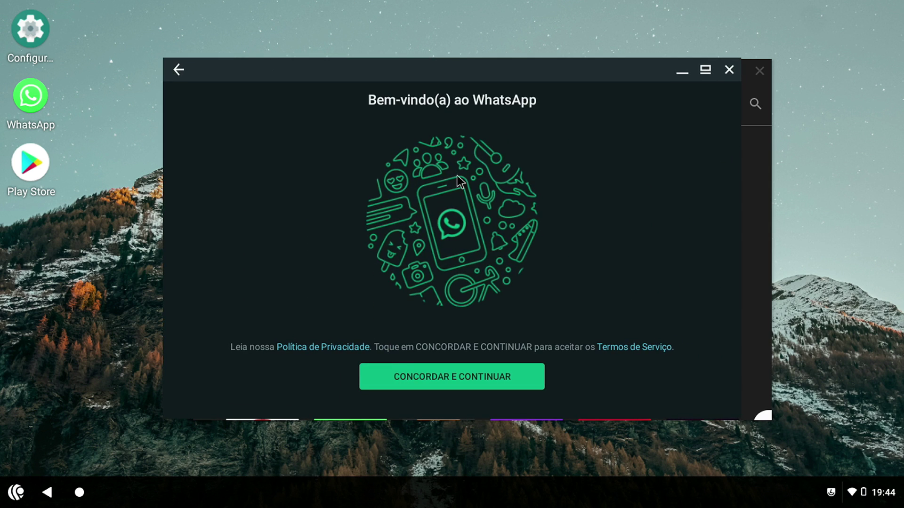
left_click(458, 375)
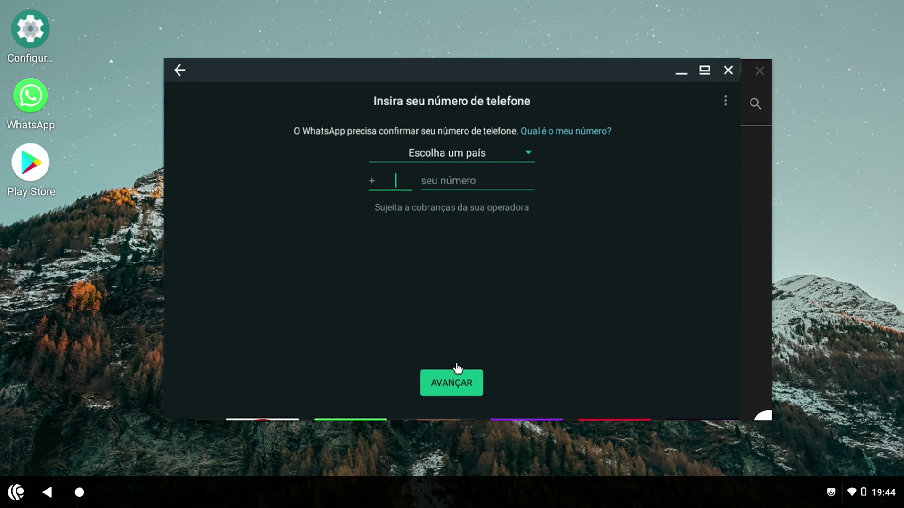
left_click(725, 74)
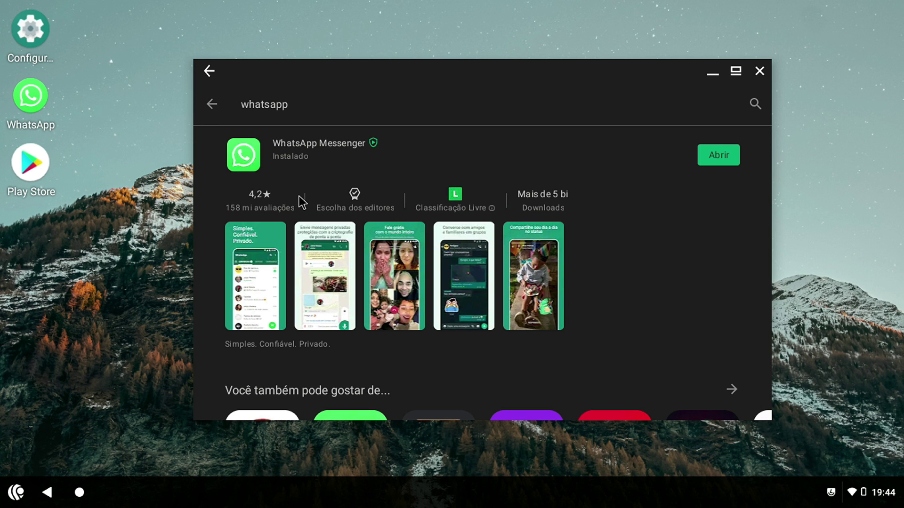
- Check the quick settings and notifications, and dismiss them
left_click(865, 504)
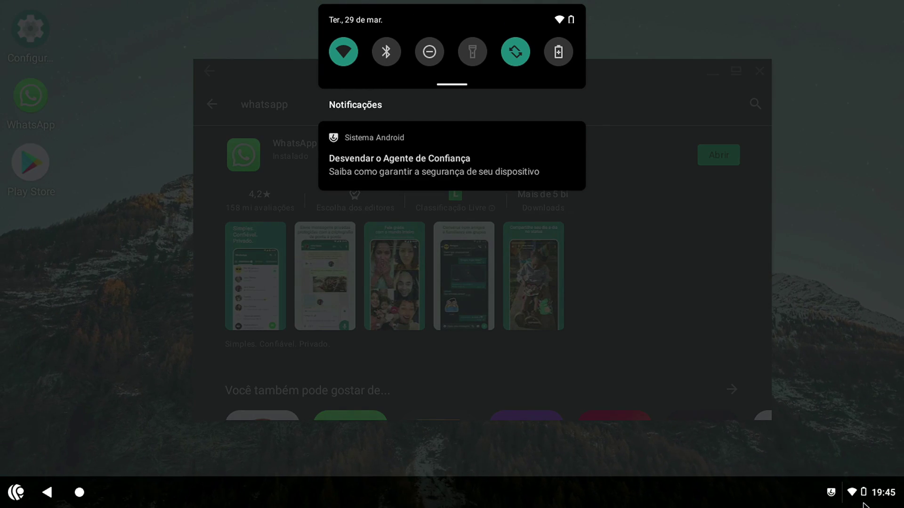
left_click(864, 504)
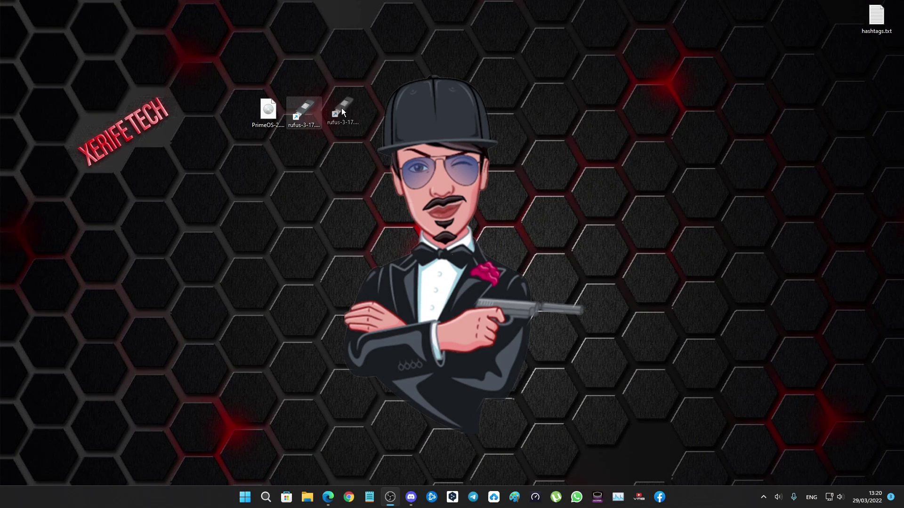
- Rearrange the PrimeOS ISO and the rufus-3-17.exe shortcut on the desktop, leaving a gap between them
mouse_move(341, 108)
left_mouse_down()
mouse_move(321, 152)
mouse_move(285, 117)
mouse_move(329, 117)
left_mouse_up()
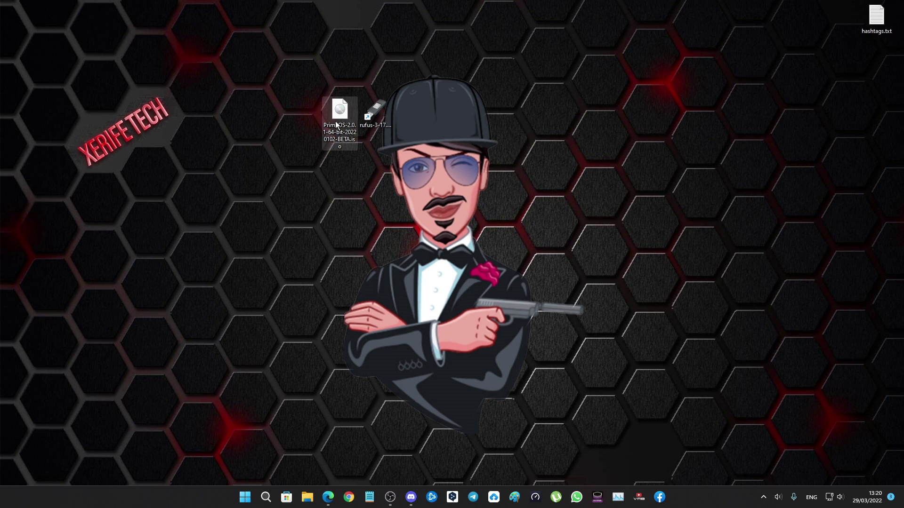
left_click_drag(323, 111, 315, 120)
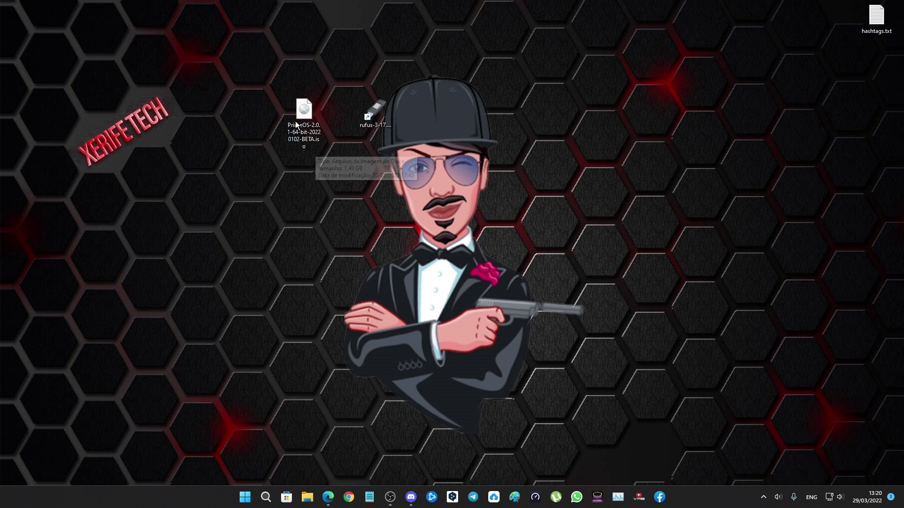
left_click_drag(380, 117, 350, 117)
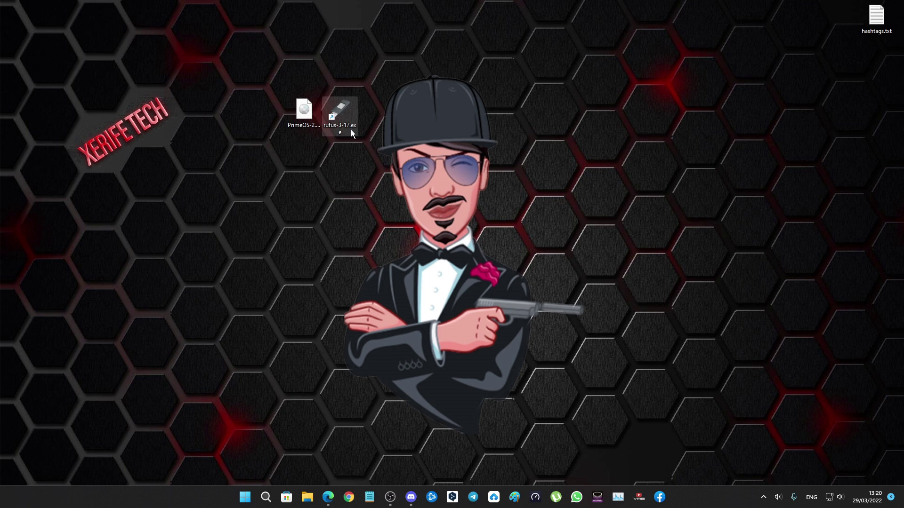
left_click(336, 123)
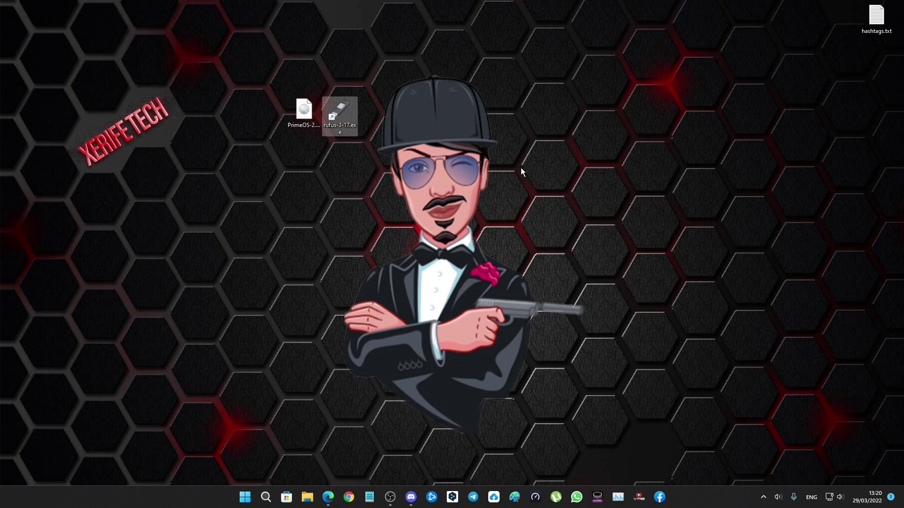
left_click(504, 125)
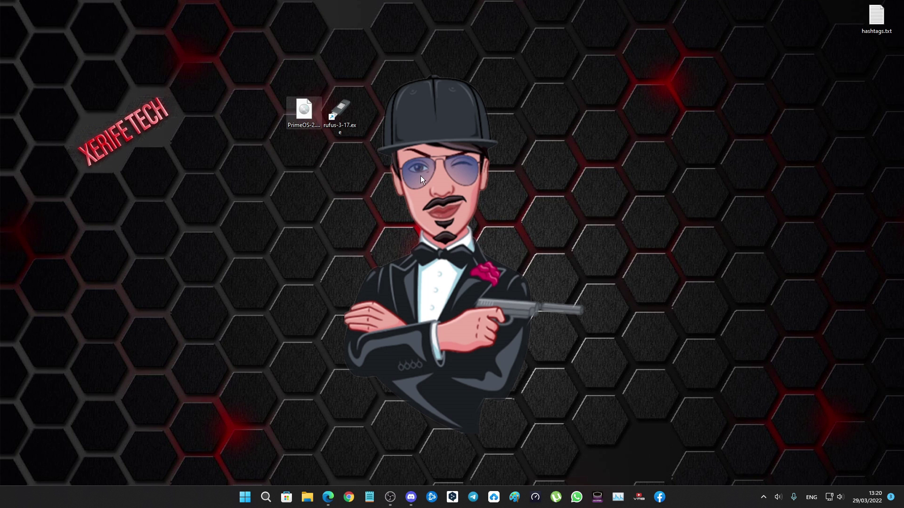
left_click_drag(398, 174, 412, 196)
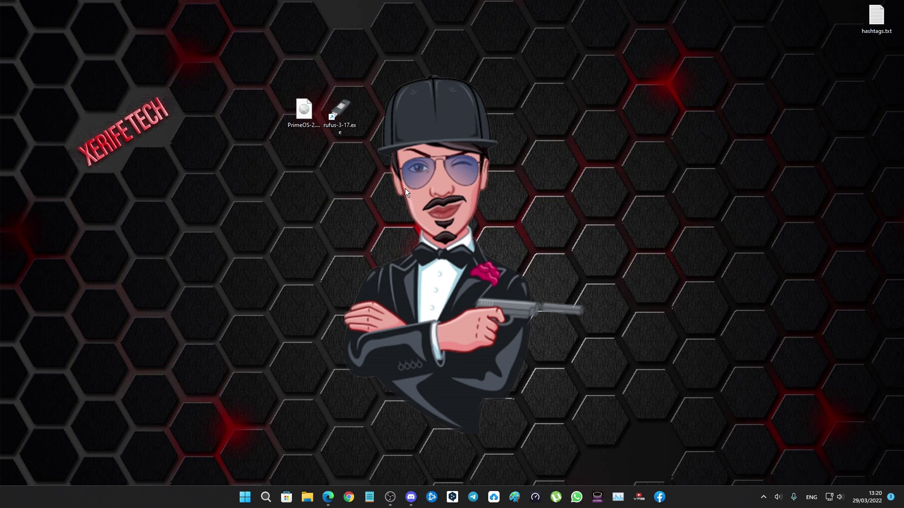
left_click_drag(351, 113, 422, 112)
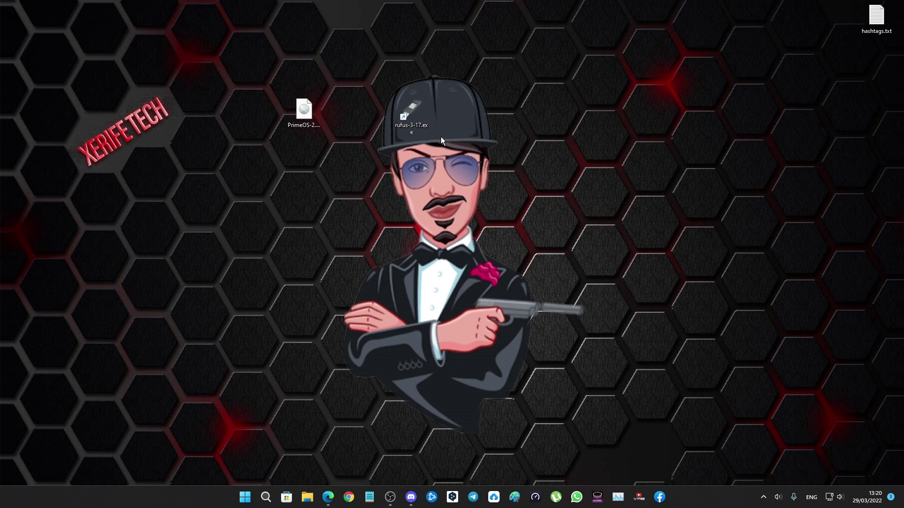
- Launch Rufus from its desktop shortcut and load PrimeOS-2.0.1-64-bit-20220102-BETA.iso as the boot image
double_click(419, 109)
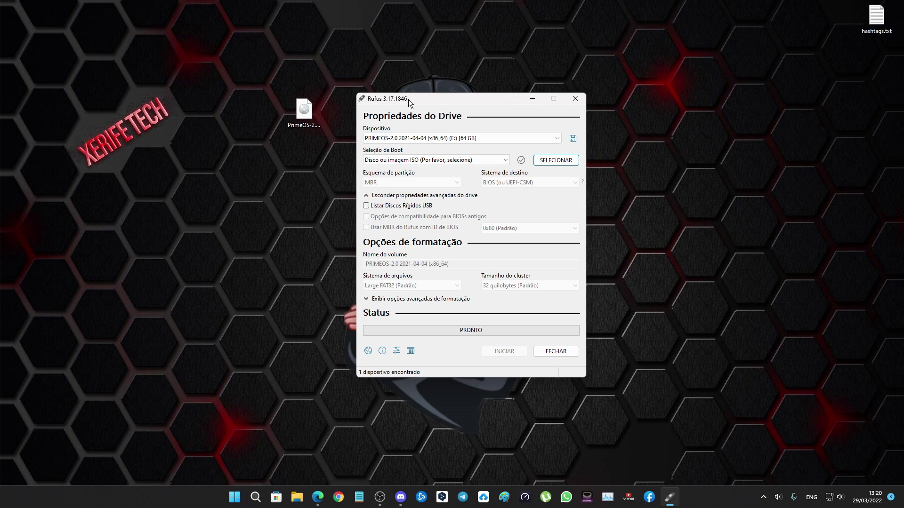
left_click_drag(404, 100, 419, 102)
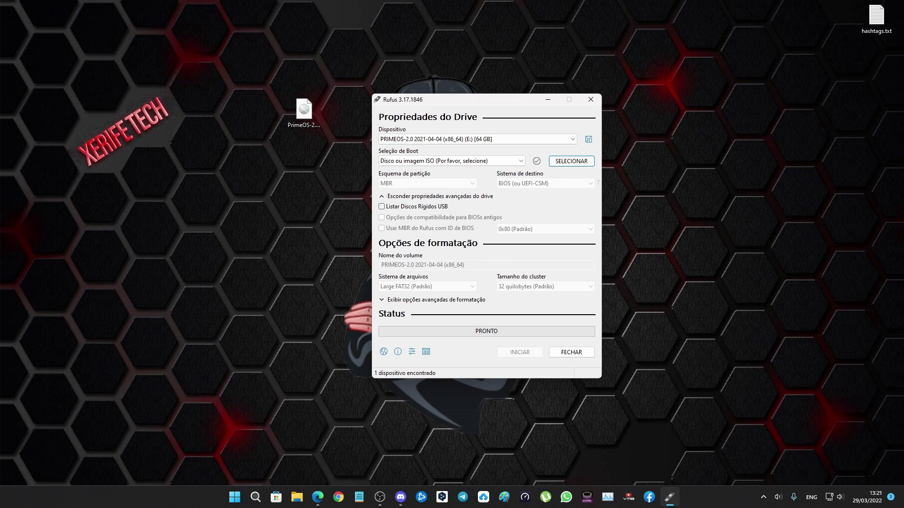
key("Return")
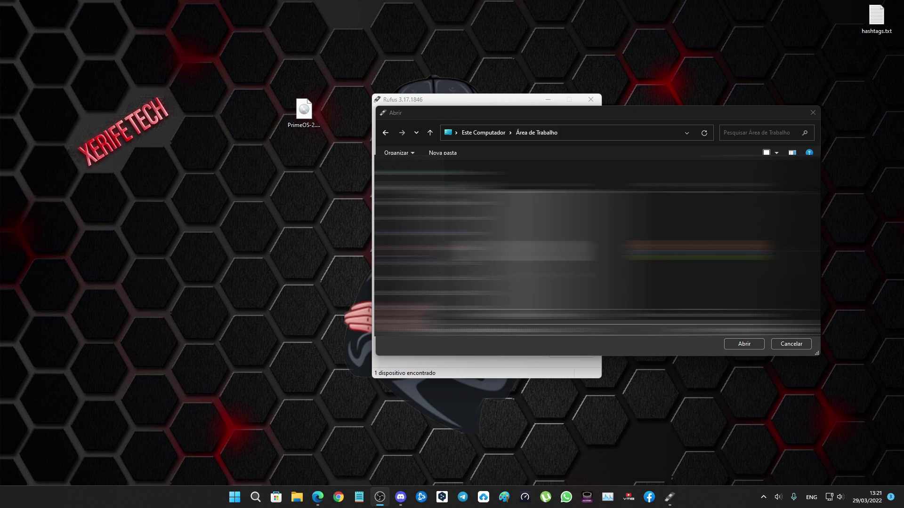
left_click(648, 172)
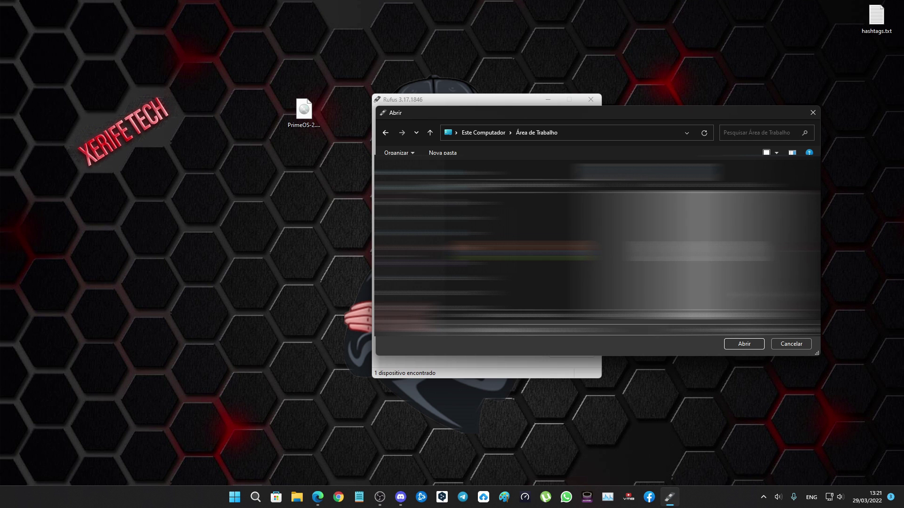
left_click(754, 347)
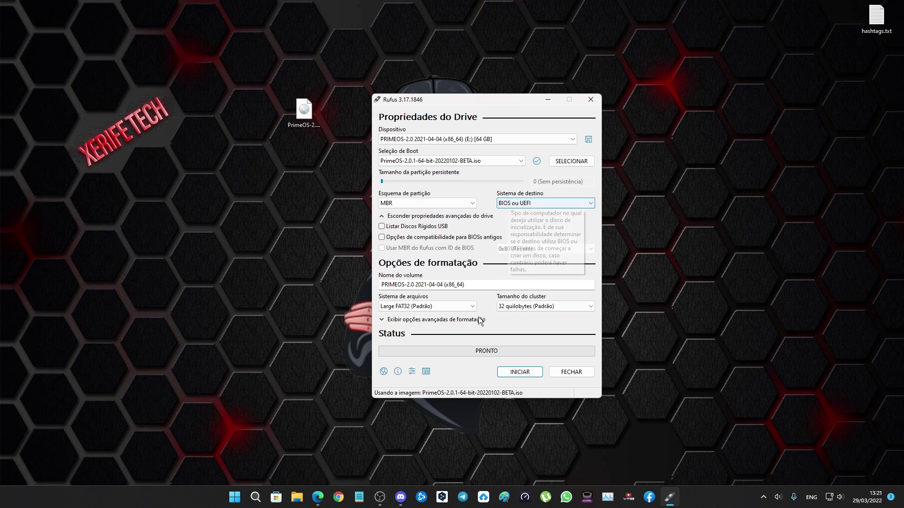
left_click(409, 284)
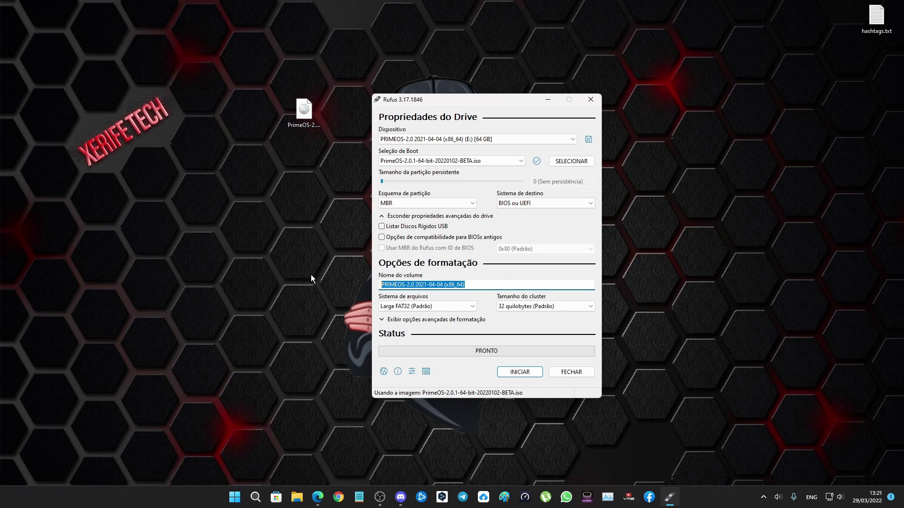
left_click(498, 288)
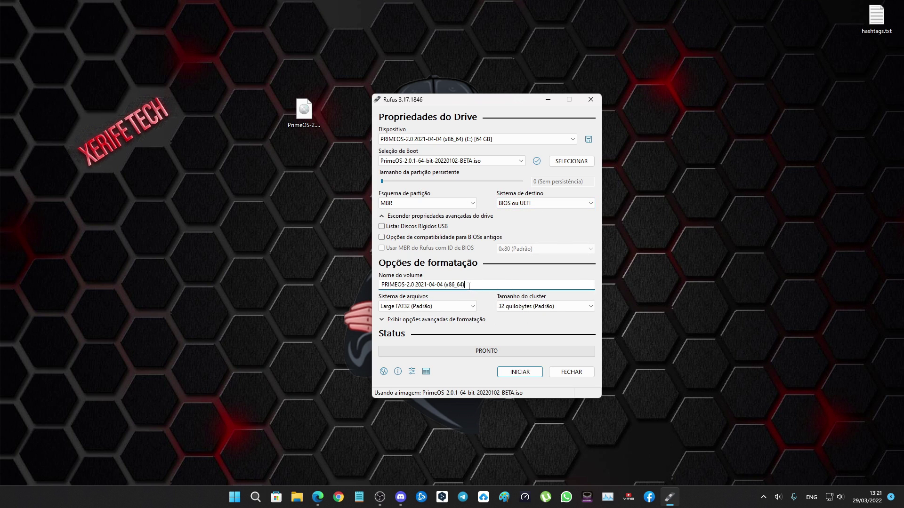
left_click_drag(455, 284, 447, 285)
key("Right")
key("shift+Right")
key("shift+Right")
left_click(469, 285)
- Write the PrimeOS image to the 64 GB USB drive in ISO Image mode, accepting the data erasure, and close Rufus
left_click(523, 372)
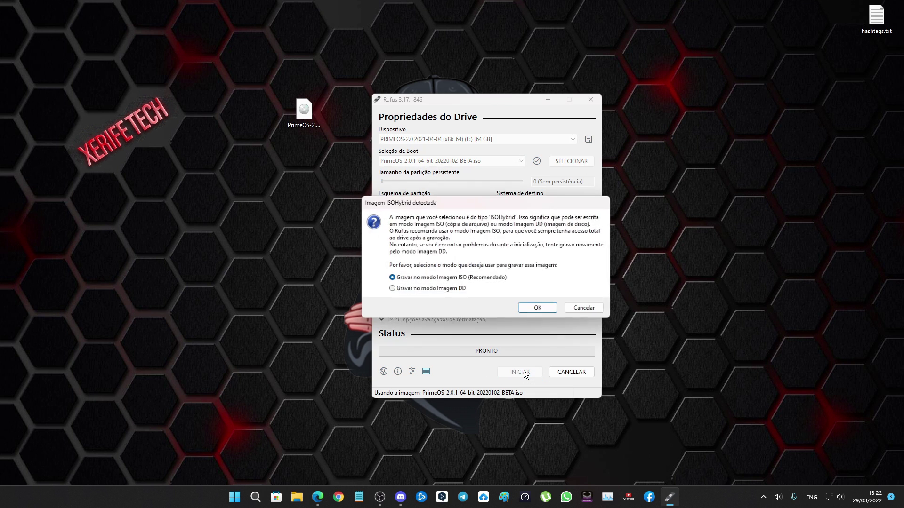
left_click(537, 310)
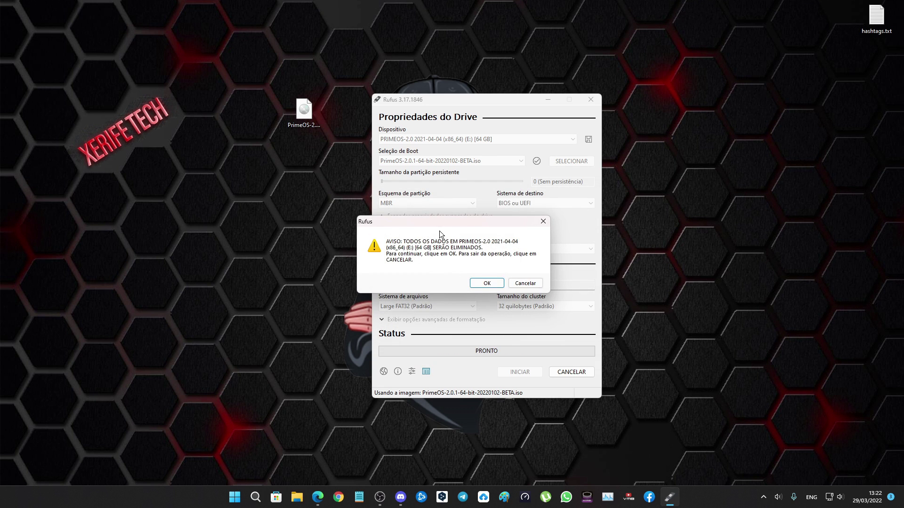
left_click_drag(444, 225, 486, 182)
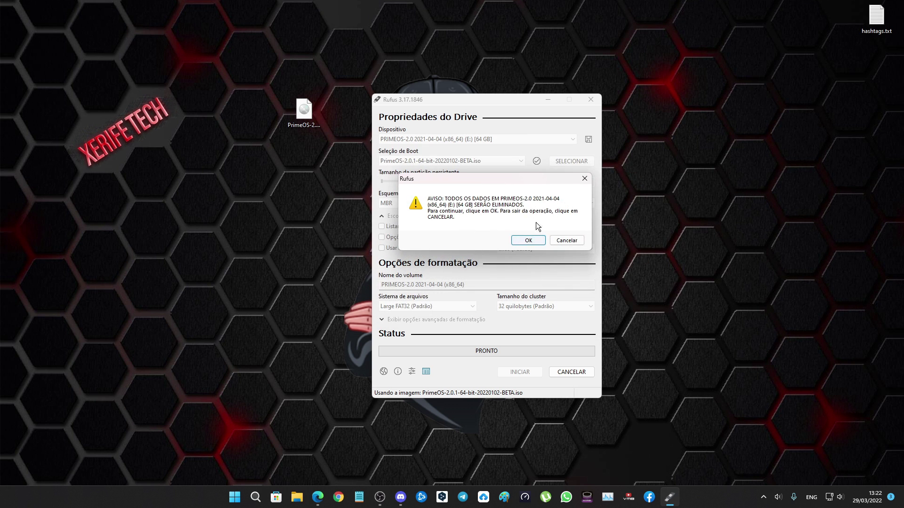
left_click(520, 243)
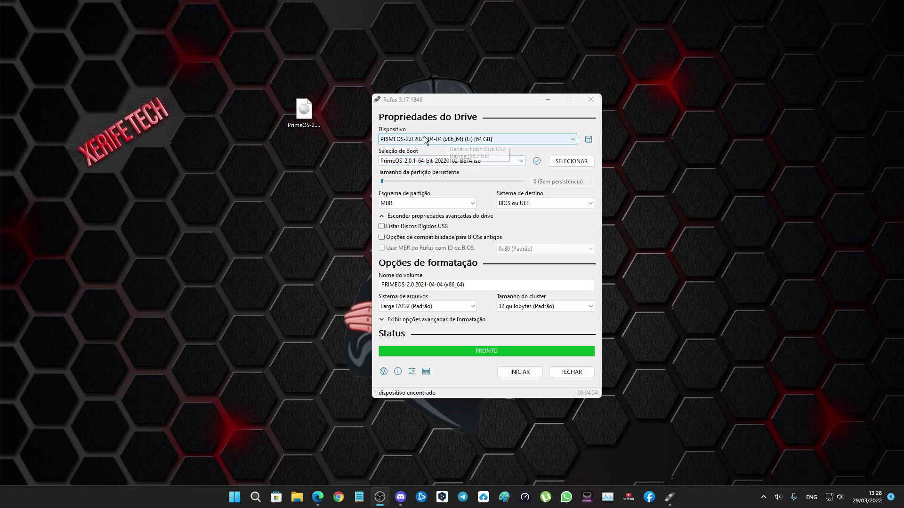
left_click(592, 99)
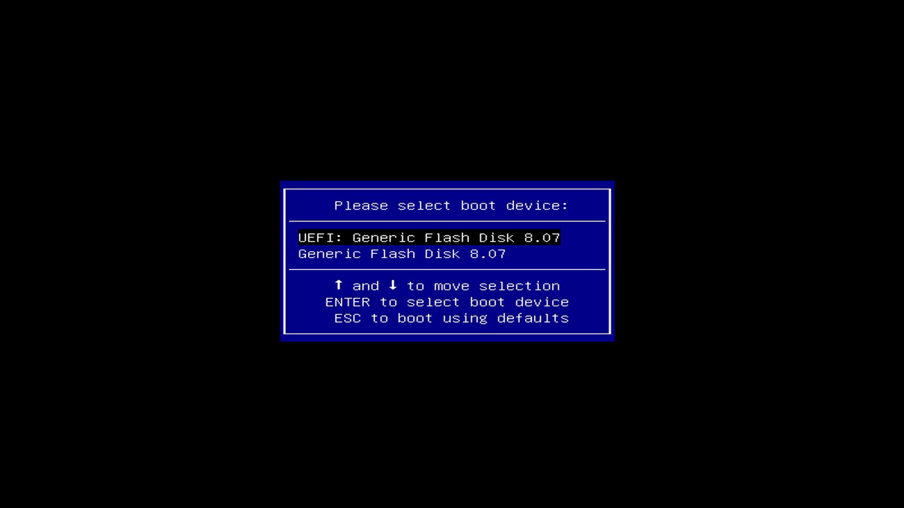
key("Down")
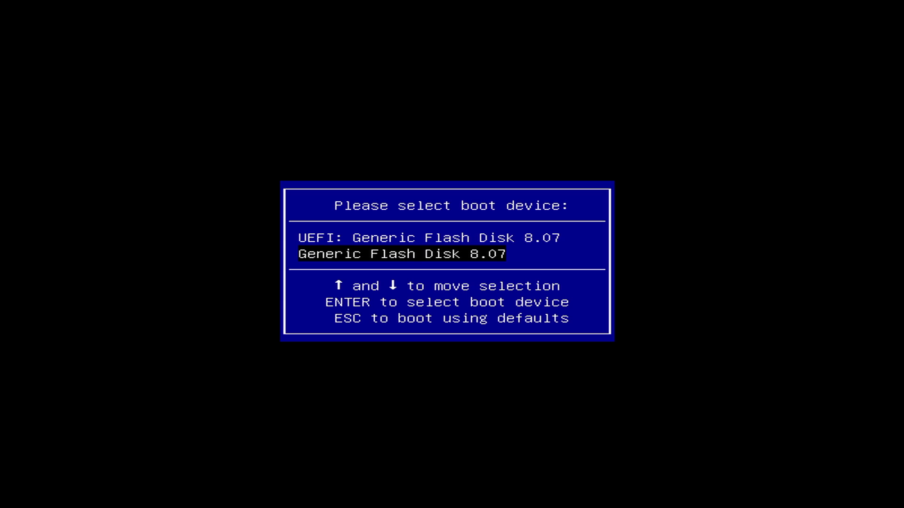
key("Up")
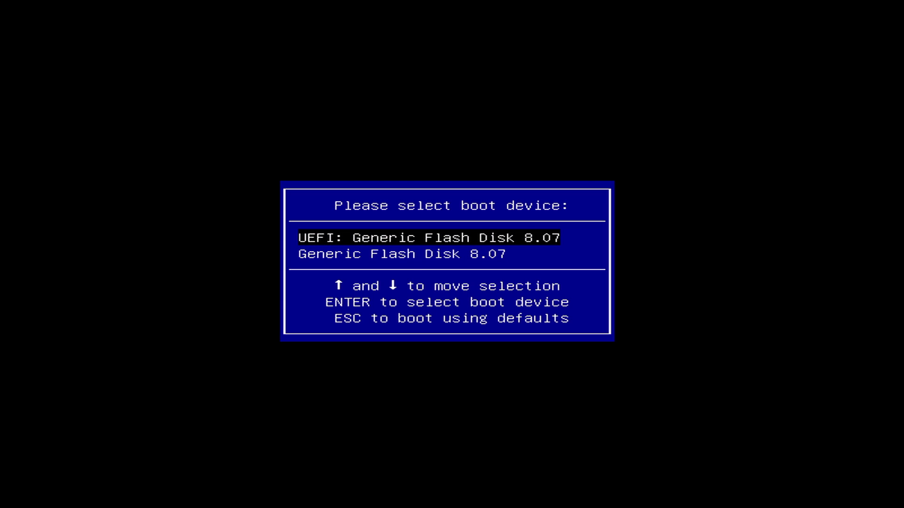
key("Down")
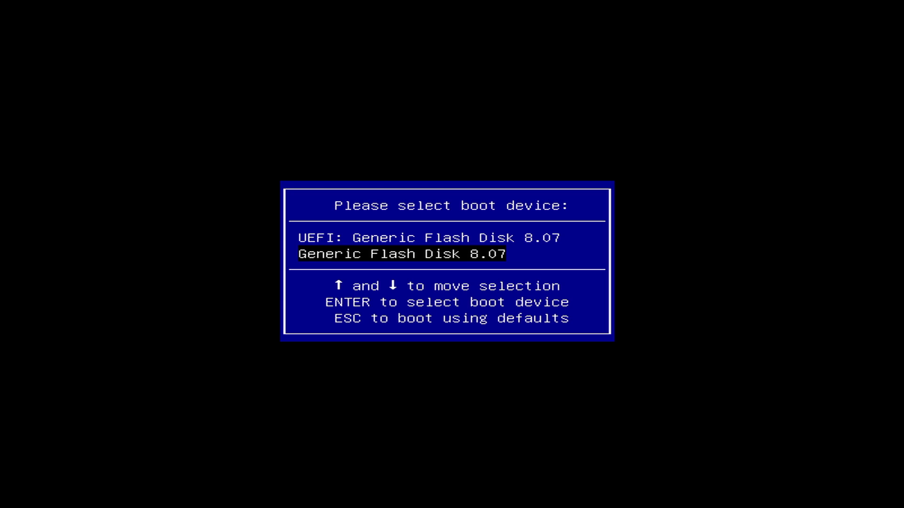
key("Up")
key("Down")
key("Up")
key("Down")
key("Up")
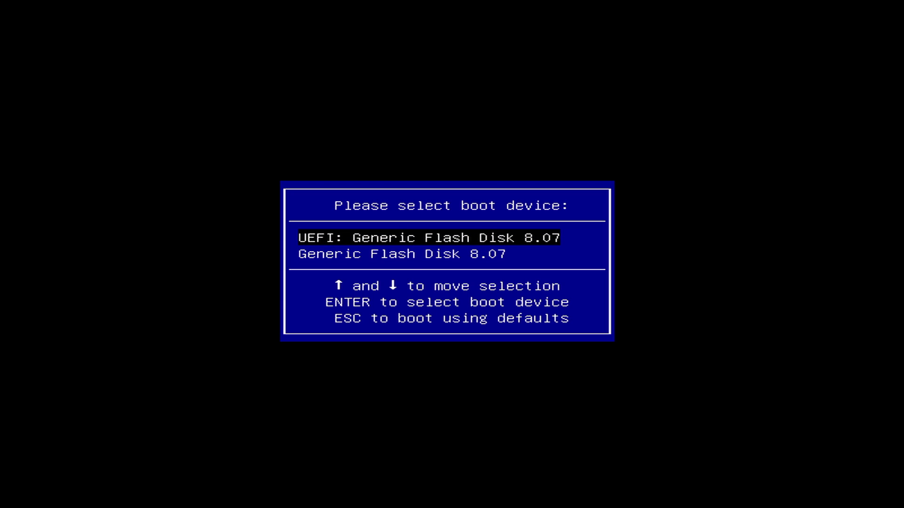
key("Down")
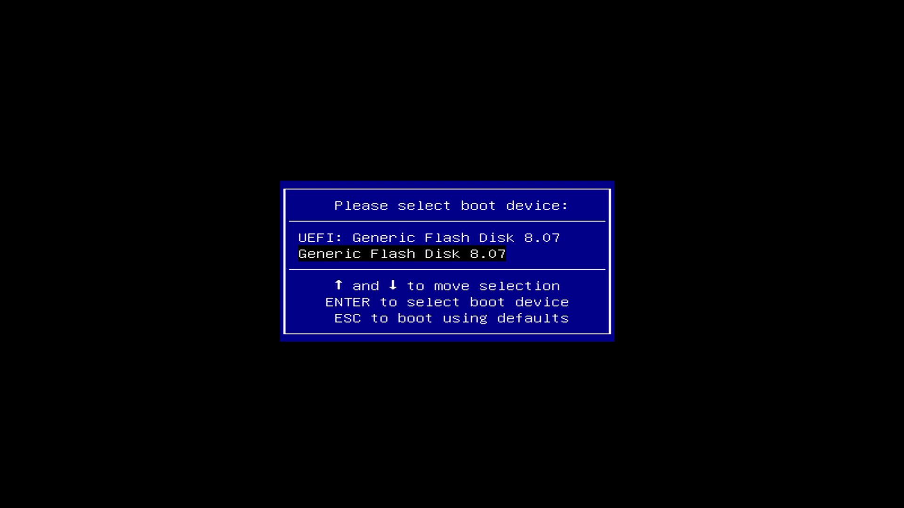
key("Up")
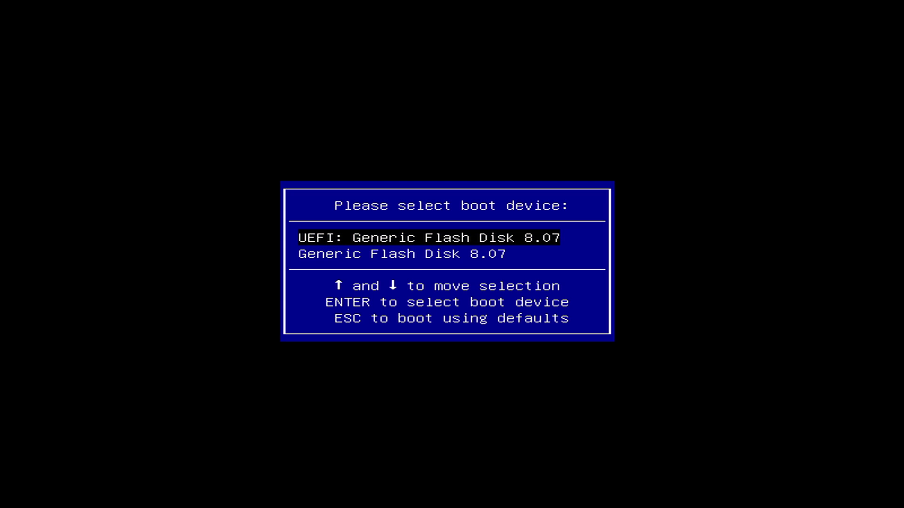
key("Down")
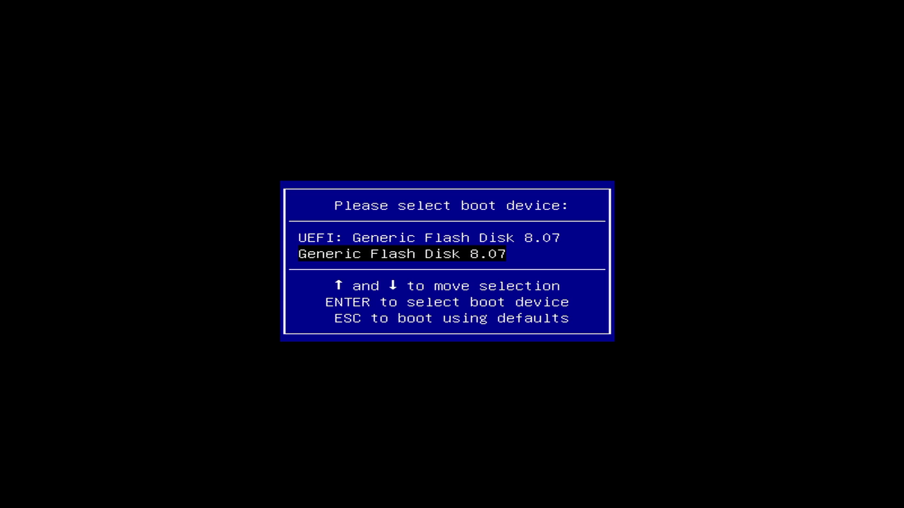
key("Up")
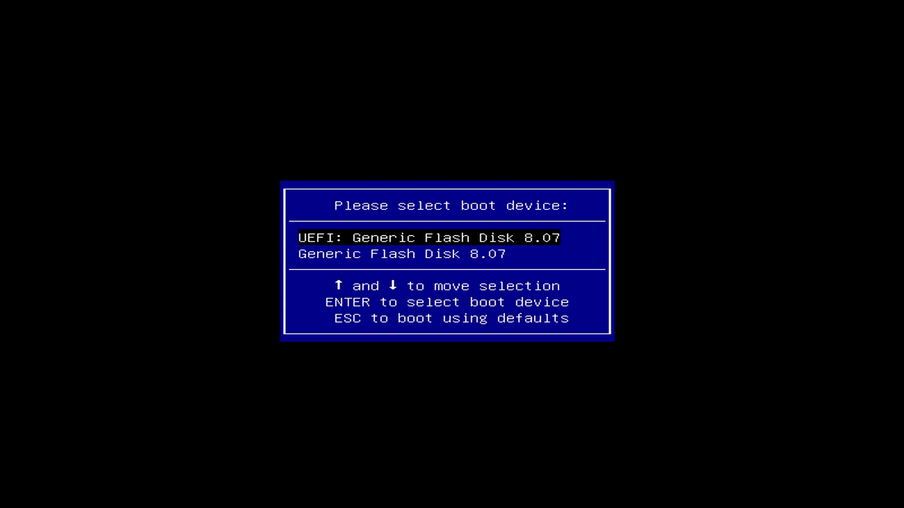
key("Down")
key("Up")
key("Down")
key("Up")
key("Down")
key("Up")
key("Down")
key("Up")
key("Down")
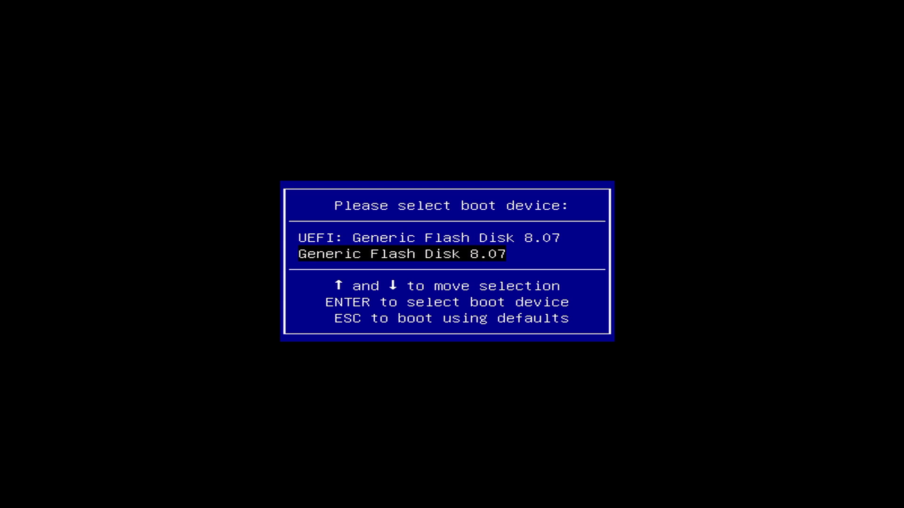
key("Up")
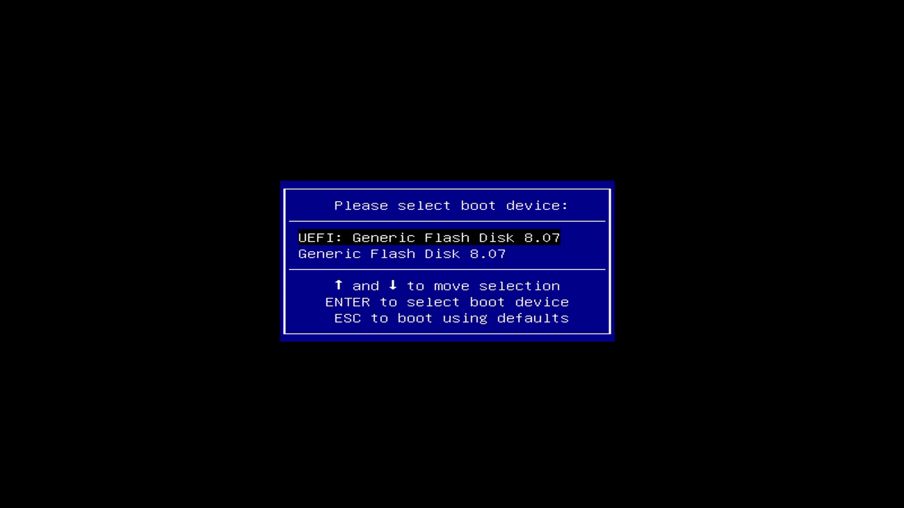
- Boot the computer from the UEFI: Generic Flash Disk 8.07 entry
key("Down")
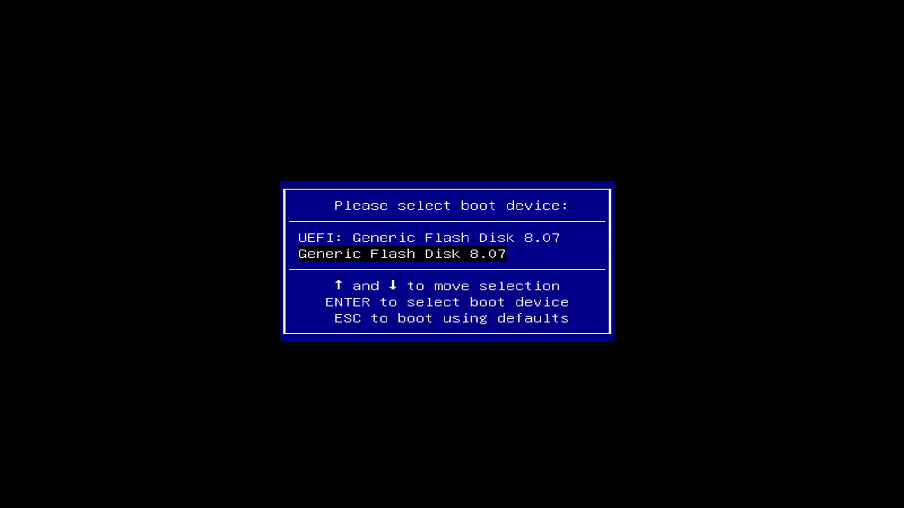
key("Up")
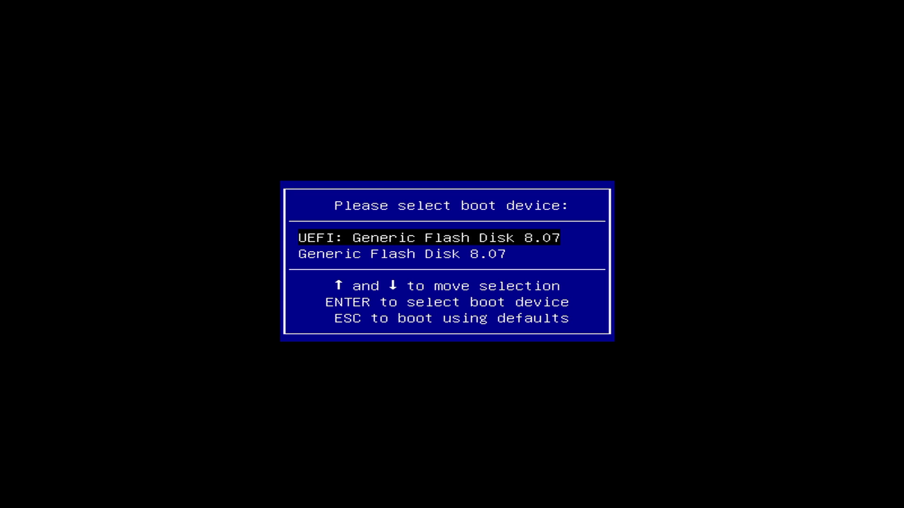
key("Return")
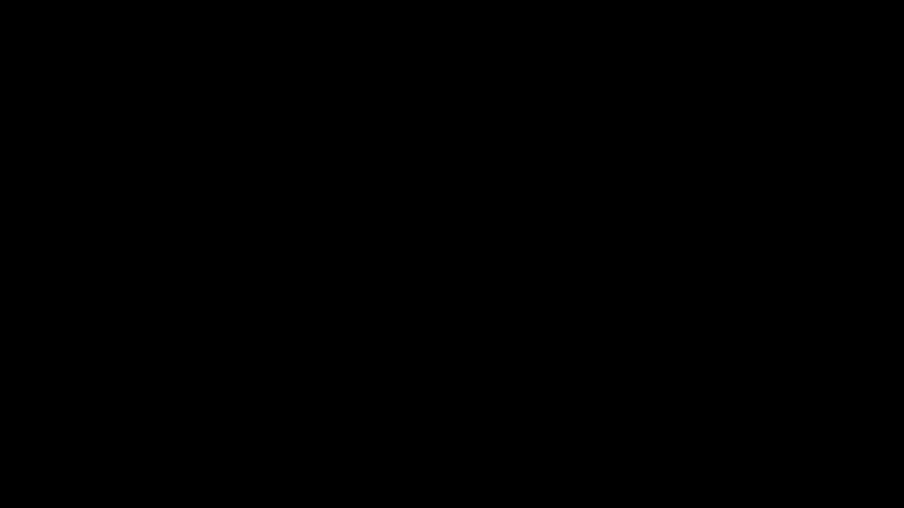
- Select the PRIMEOS-2.0 2021-04-04 Live entry in the PrimeOS bootloader
key("Down")
key("Up")
key("Down")
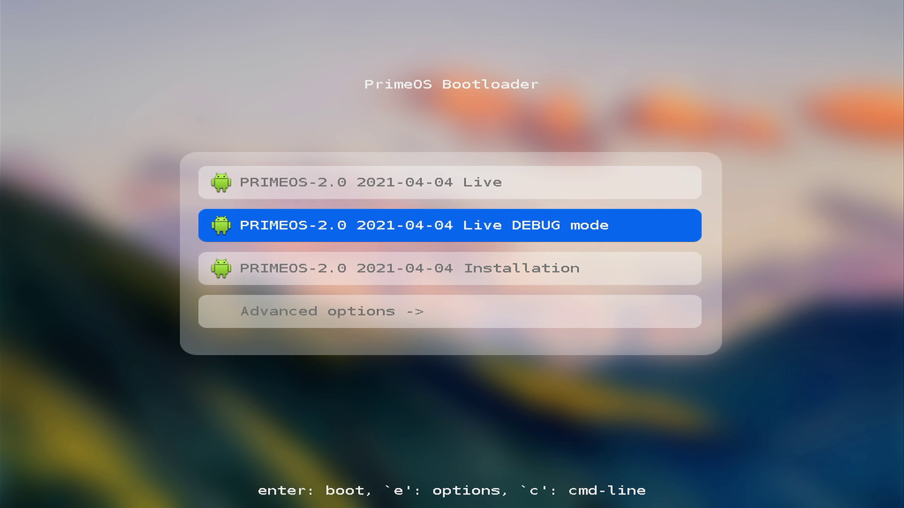
key("Up")
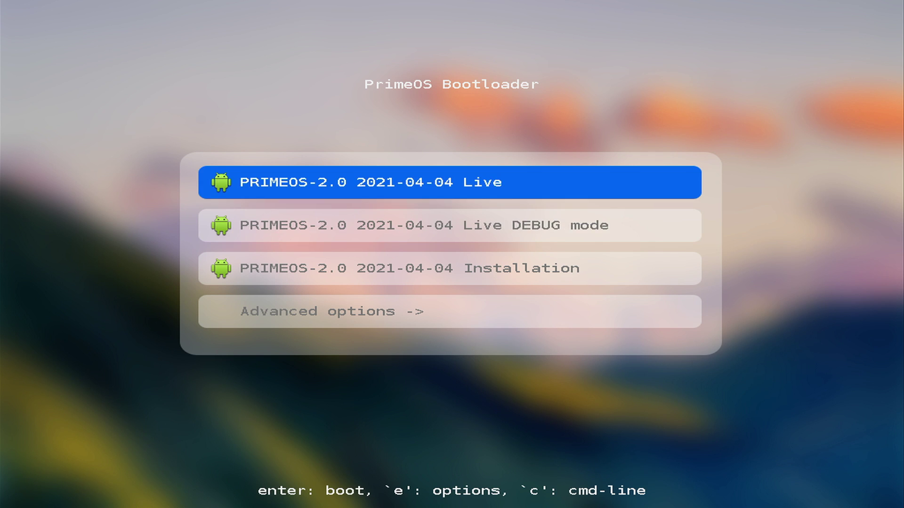
key("Down")
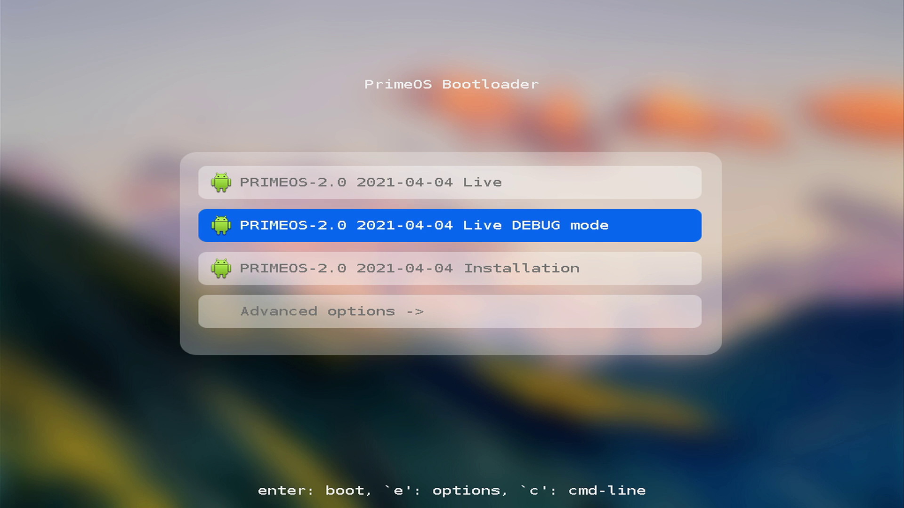
key("Up")
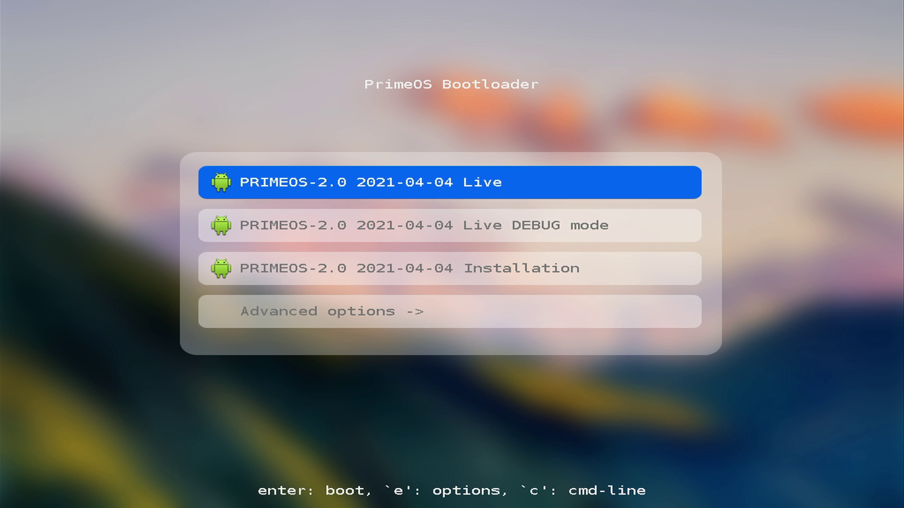